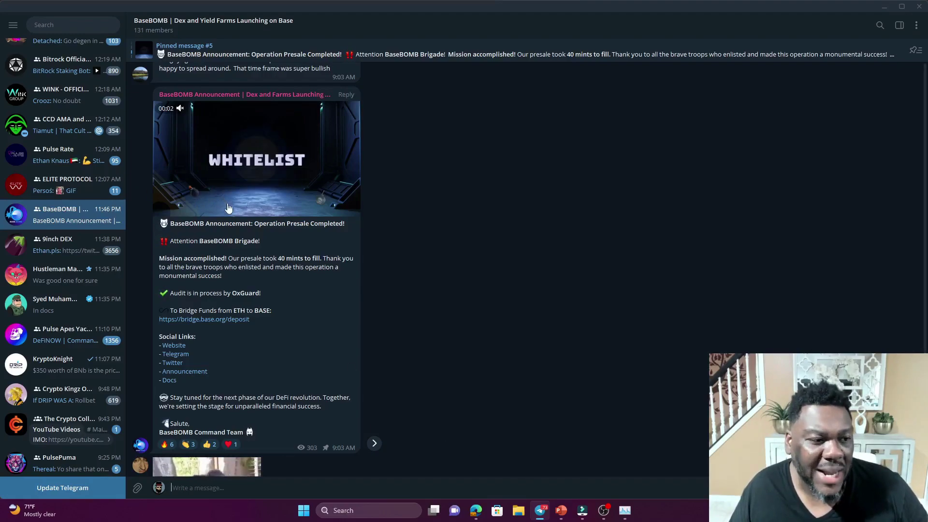
scroll(112, 289, "up", 4)
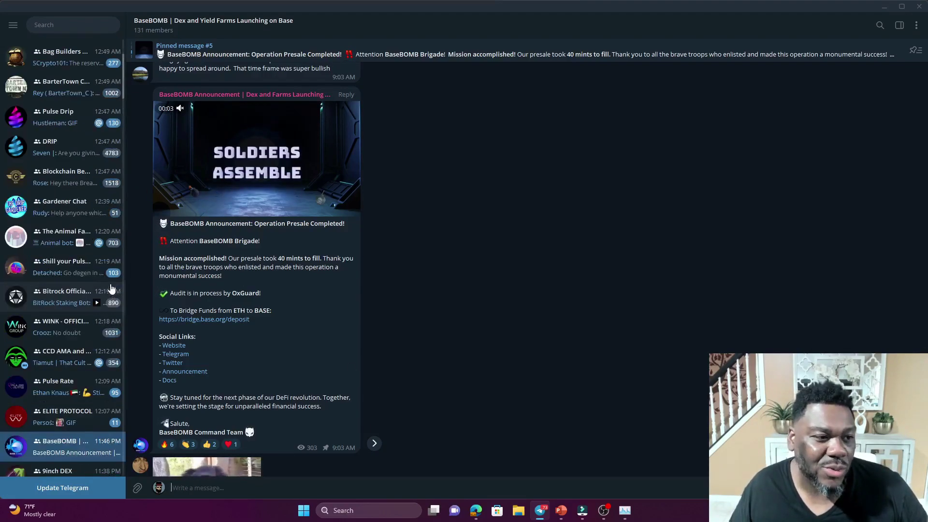
scroll(112, 289, "up", 3)
Step: Open the MoonShot Max Gems group to read the pinned BaseBOMB whitelist announcement
left_click(70, 173)
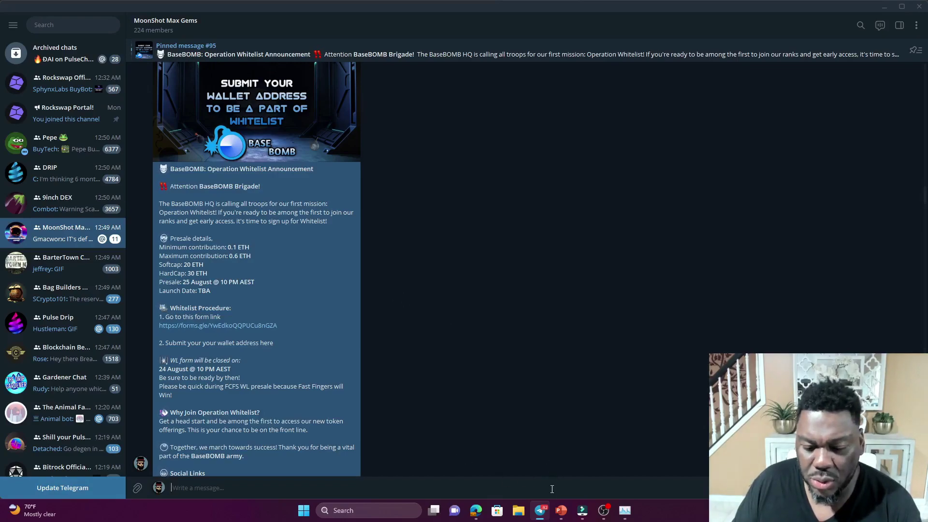
Step: Switch to the browser and open BaseBOMB's Presale page showing 29.956 of 30 ETH raised
left_click(540, 513)
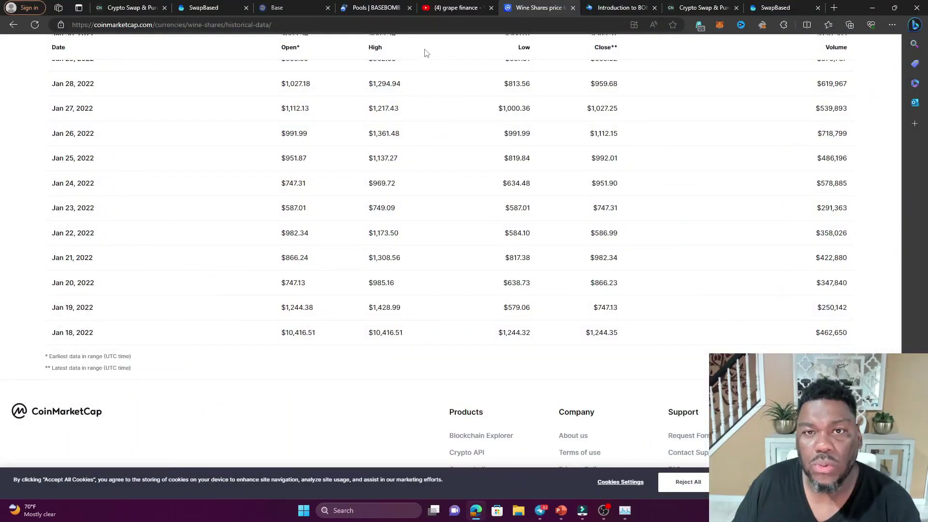
left_click(378, 8)
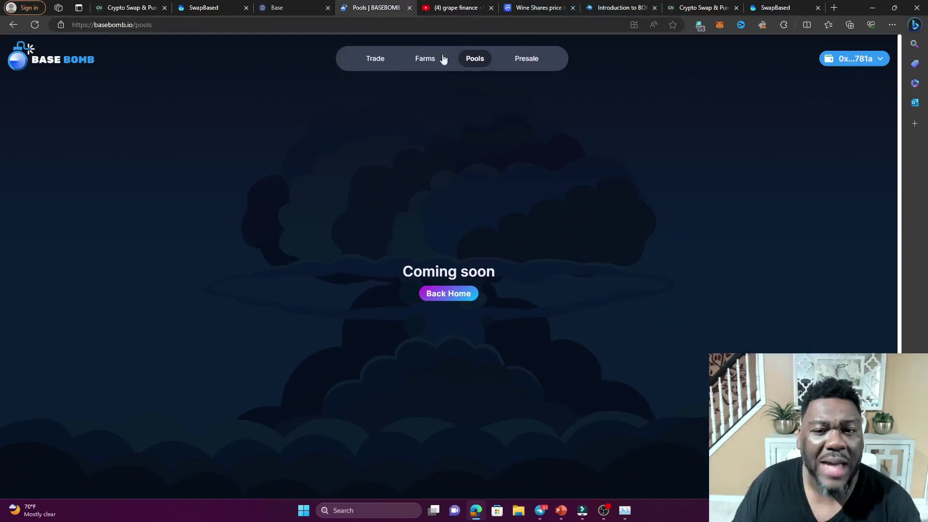
left_click(526, 58)
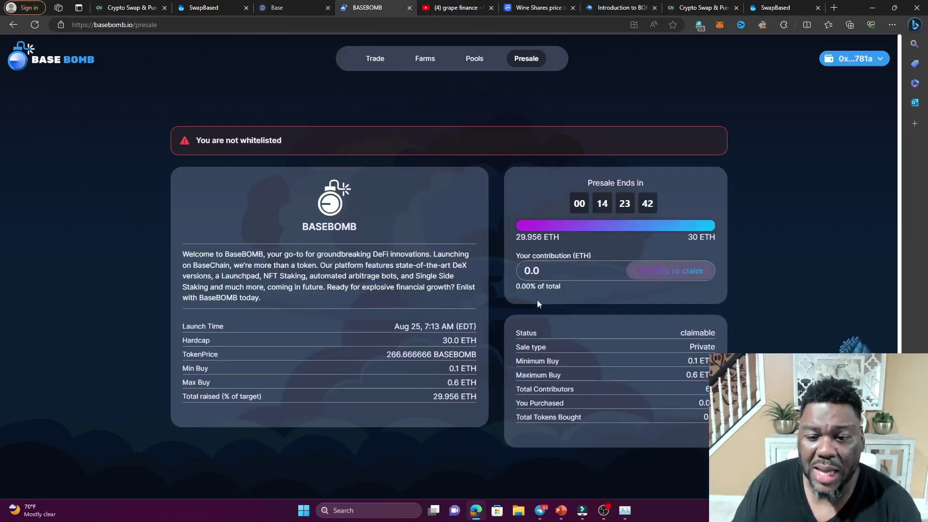
scroll(416, 337, "down", 1)
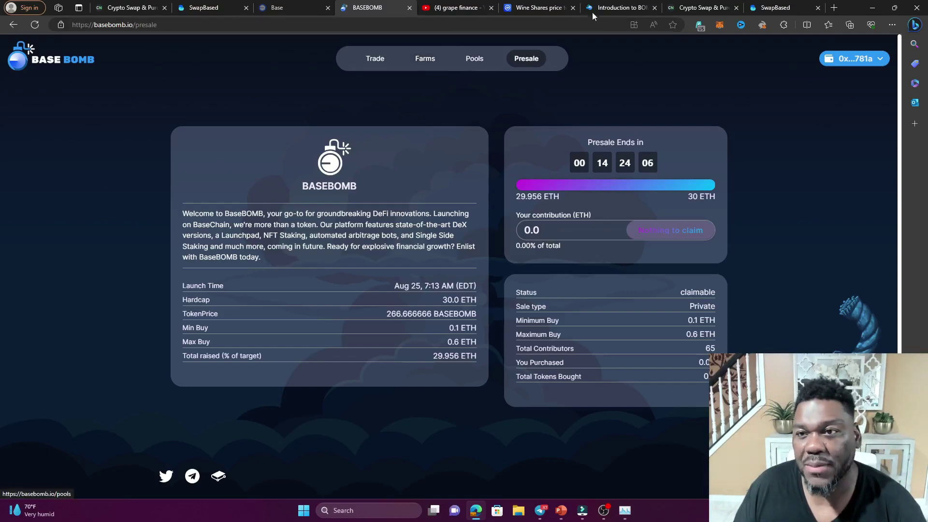
Step: Bring up the whitepaper's 'Introduction to BOMB' page describing BaseBOMB on Basechain
left_click(620, 8)
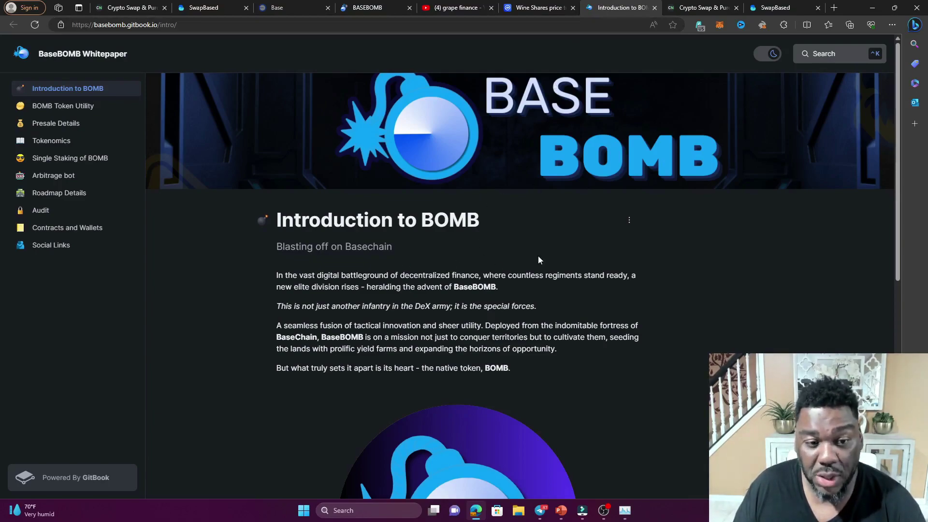
scroll(508, 303, "down", 2)
scroll(516, 297, "down", 3)
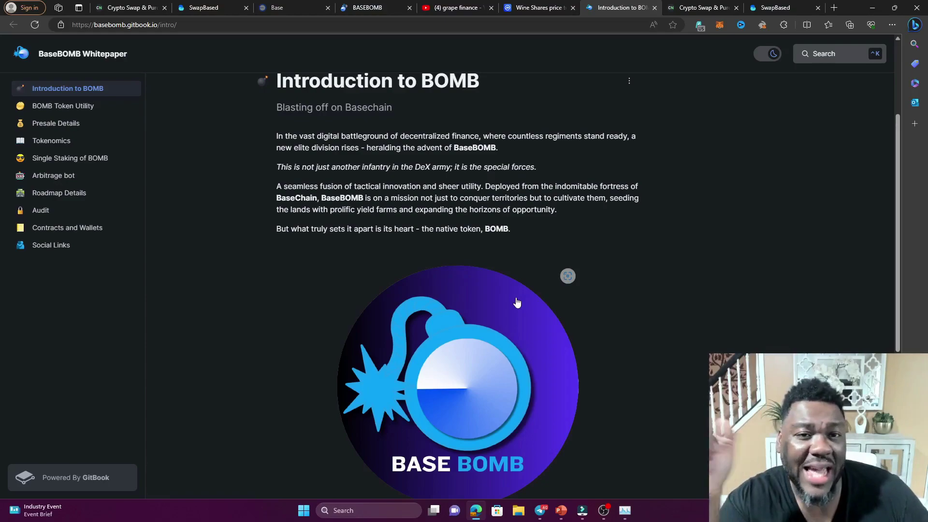
Step: Glance at the 'grape finance' YouTube results, then view CoinMarketCap's Wine Shares price history
left_click(449, 7)
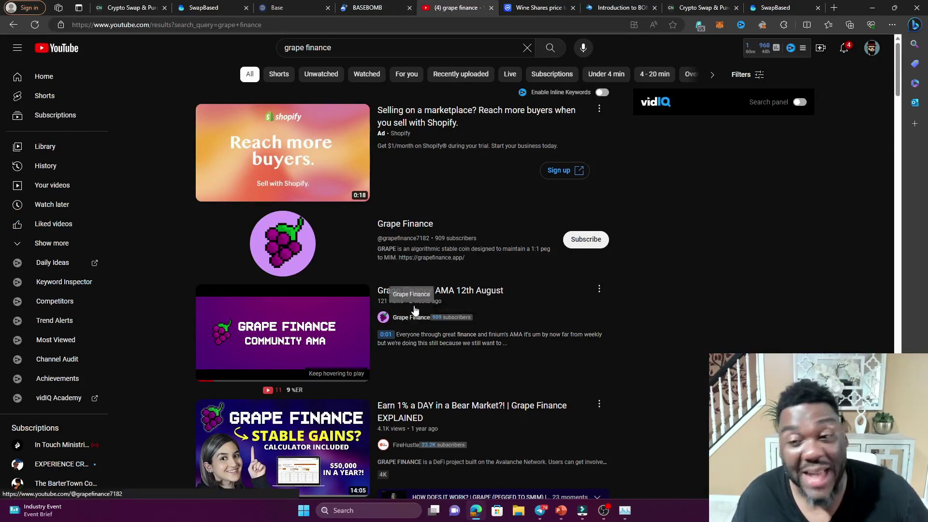
left_click(536, 7)
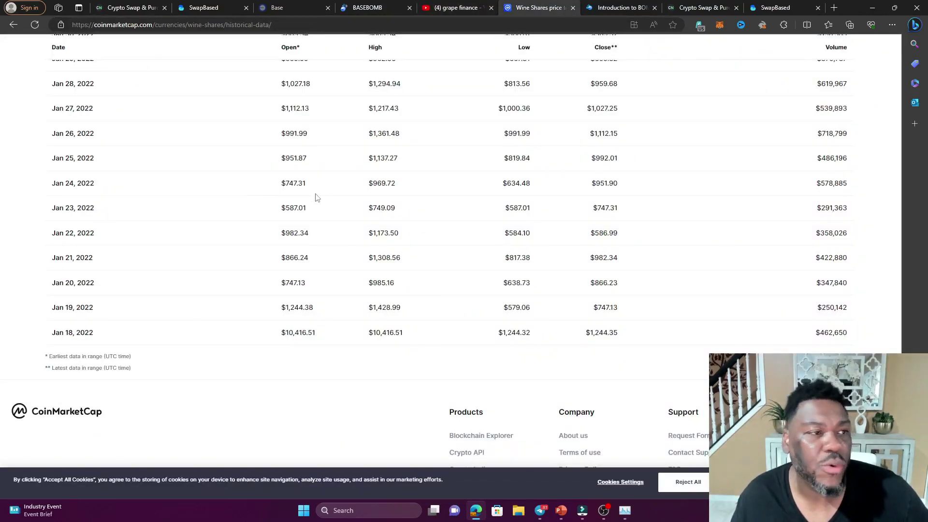
scroll(316, 204, "down", 2)
scroll(341, 239, "down", 2)
scroll(398, 216, "up", 2)
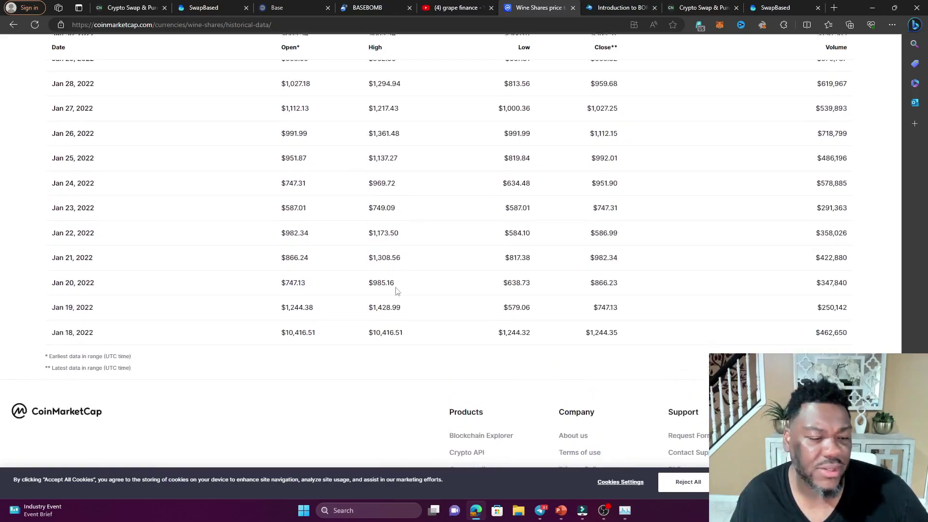
scroll(227, 333, "down", 1)
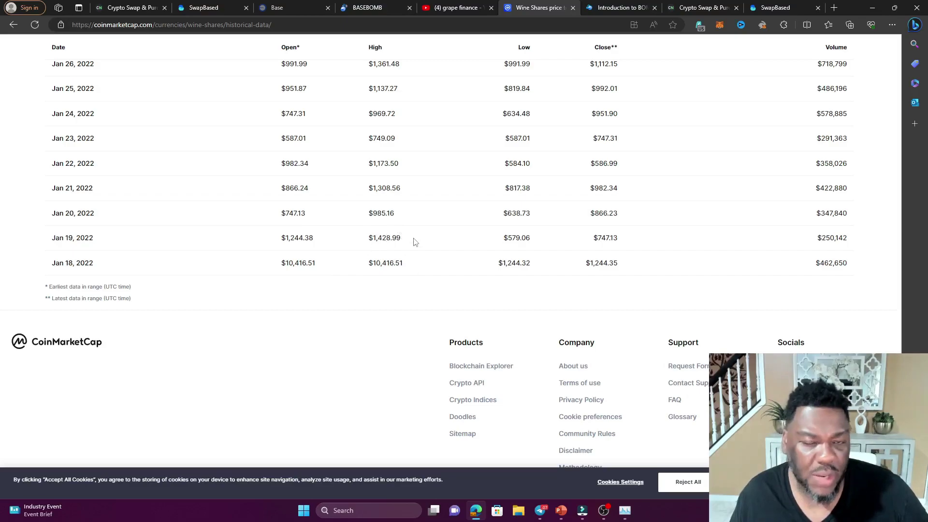
scroll(402, 235, "up", 2)
scroll(579, 223, "down", 2)
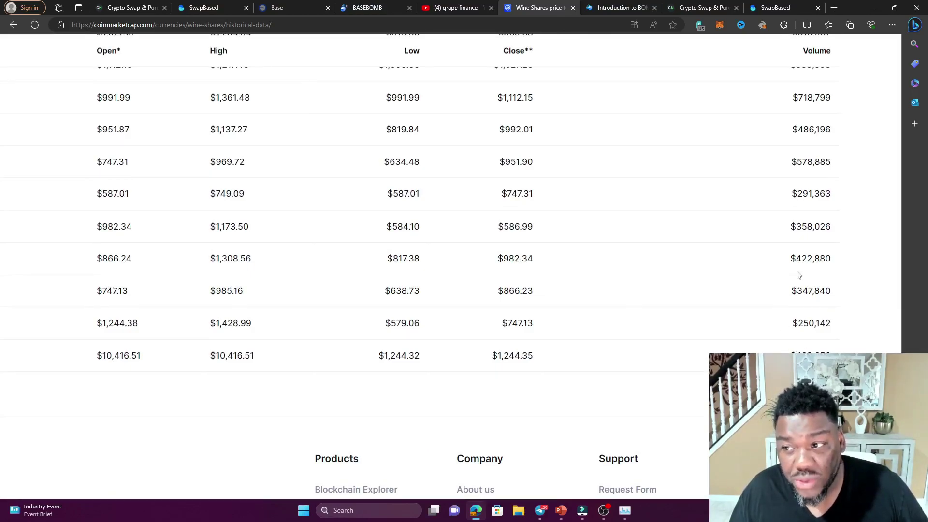
scroll(799, 273, "up", 3)
scroll(798, 273, "up", 3)
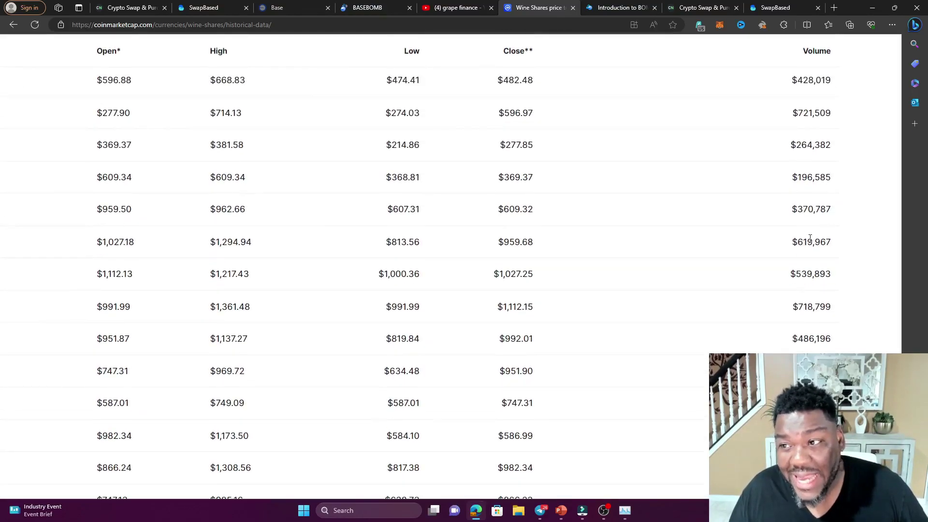
scroll(811, 238, "down", 3)
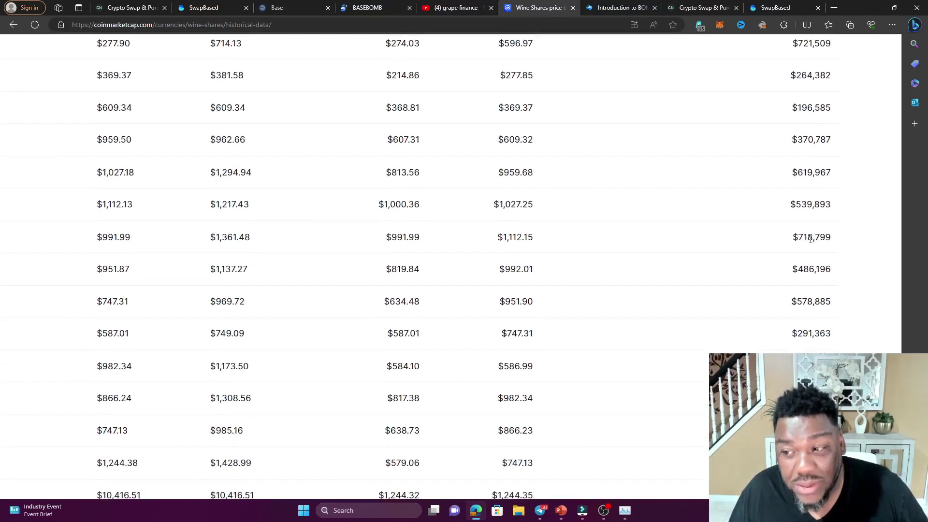
scroll(810, 238, "down", 1)
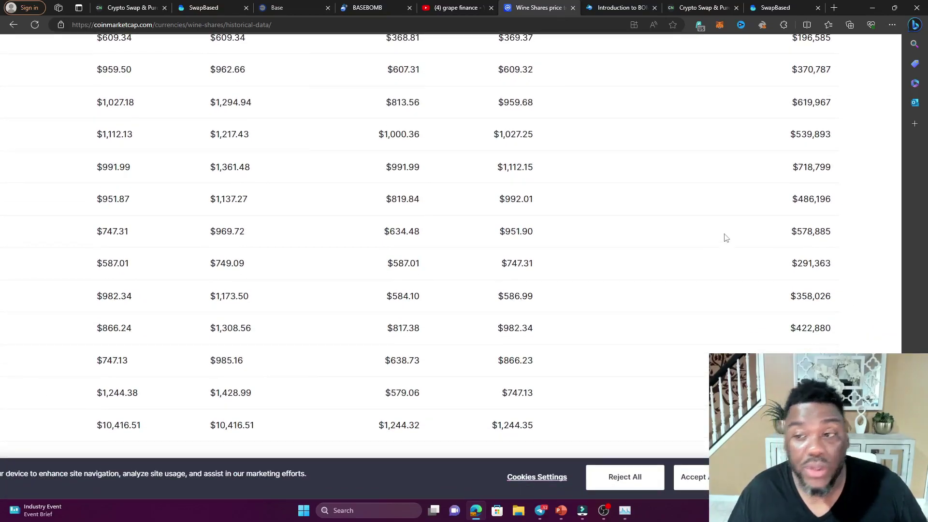
key("ctrl+minus")
key("ctrl+minus")
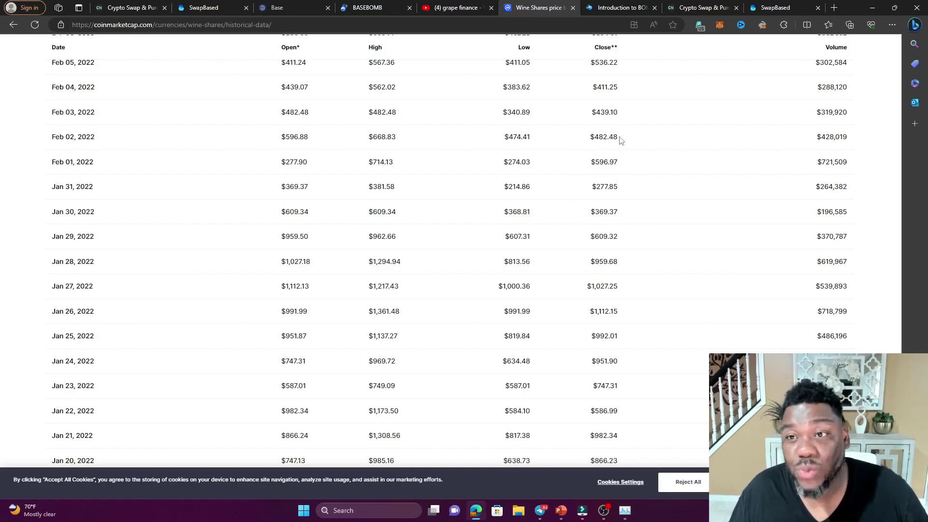
Step: Return to the whitepaper, open BOMB Token Utility, and reset the page zoom
left_click(623, 8)
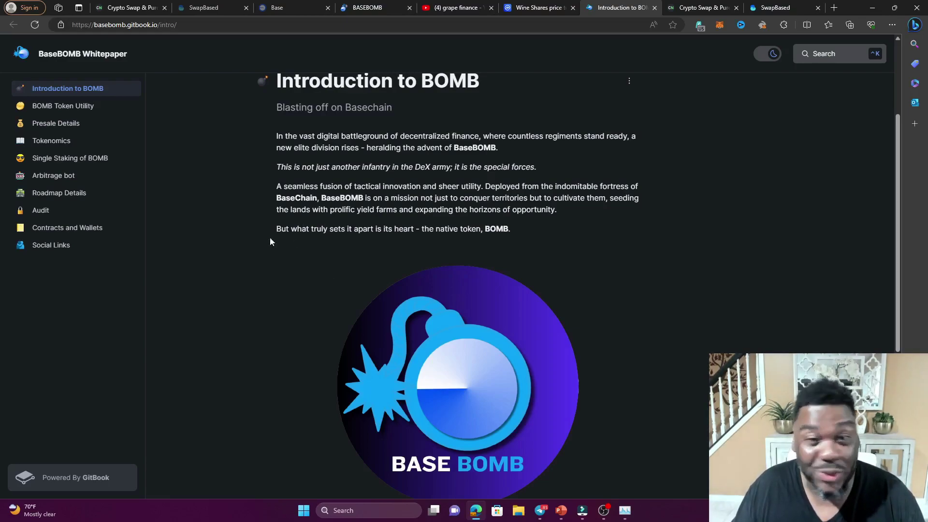
left_click(73, 106)
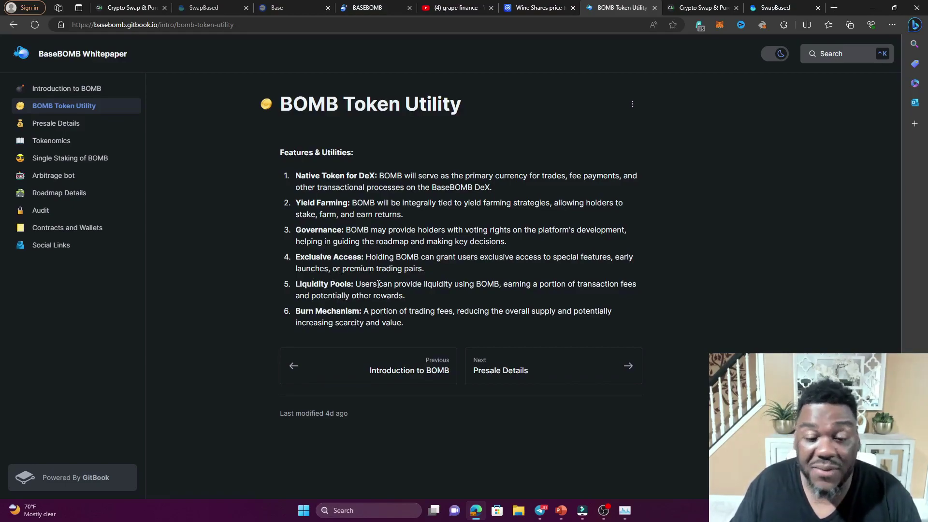
scroll(377, 284, "up", 4)
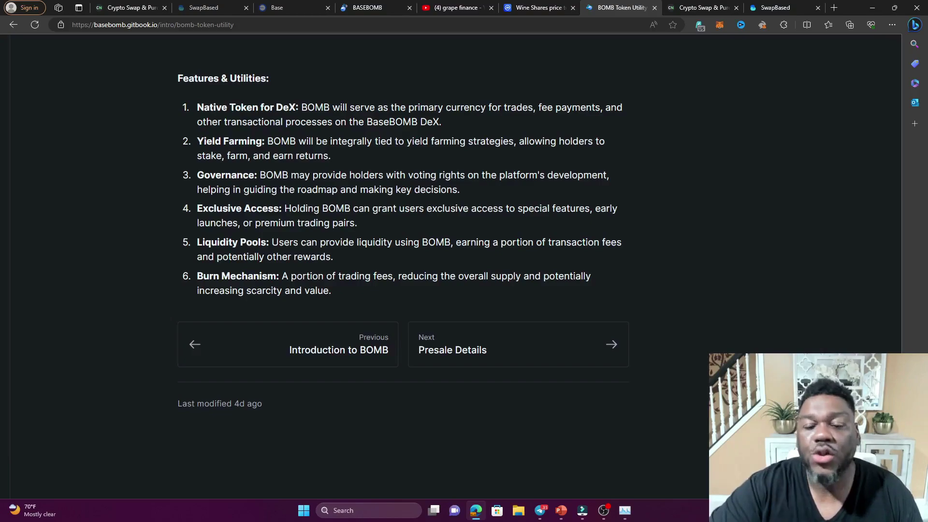
key("ctrl+0")
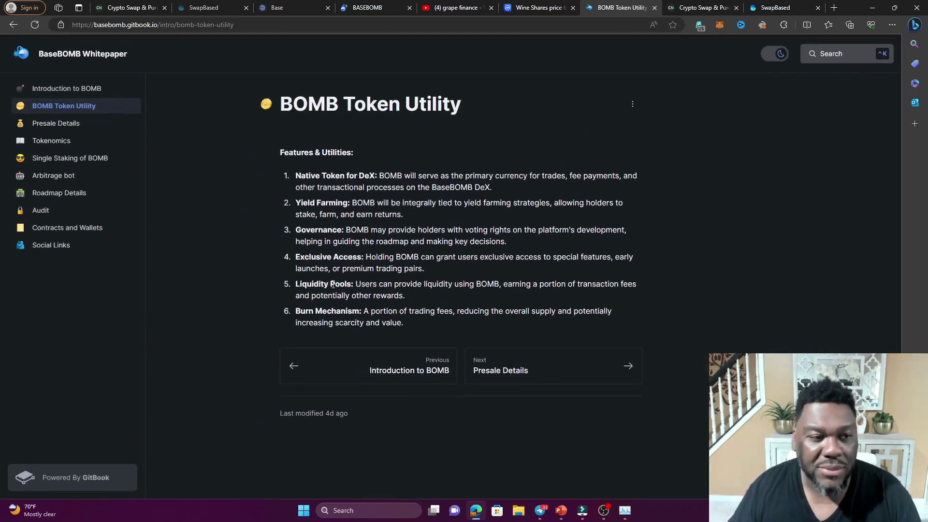
left_click(56, 123)
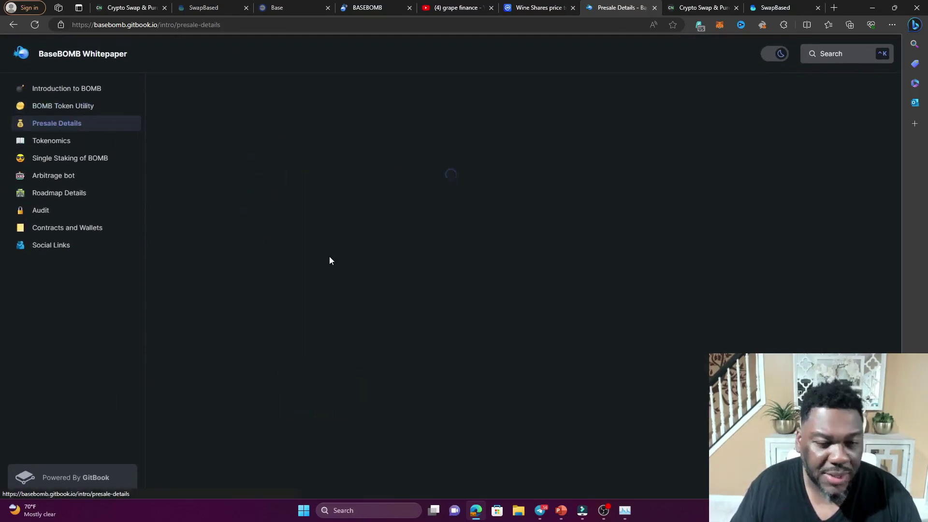
scroll(427, 271, "down", 1)
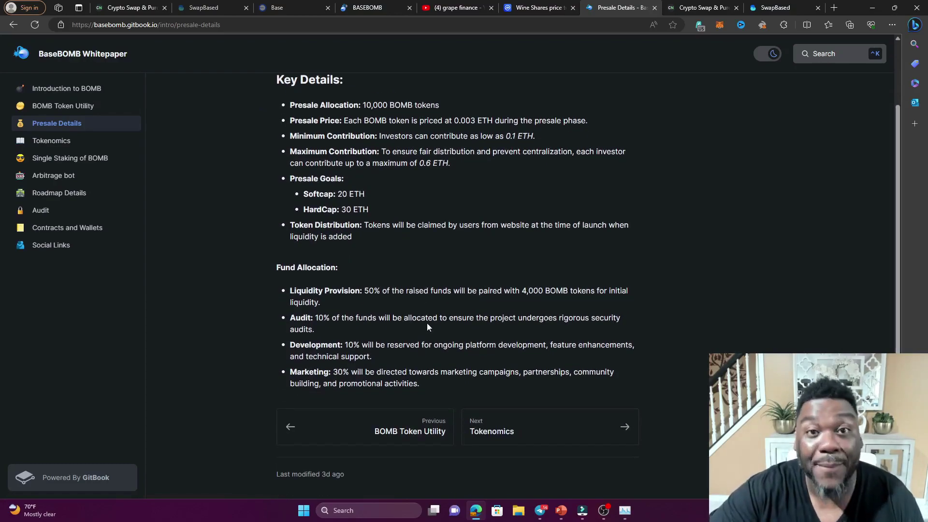
key("ctrl+plus")
key("ctrl+plus")
scroll(427, 271, "down", 1)
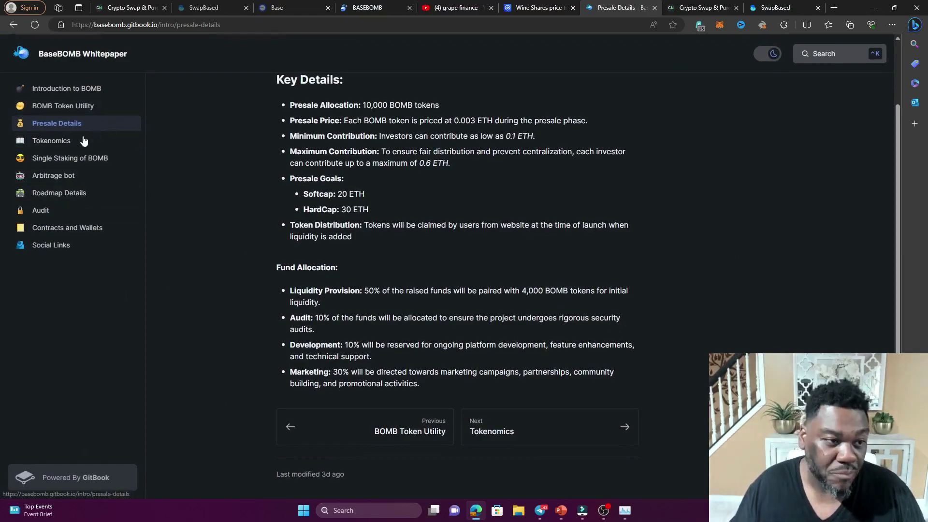
Step: Open Tokenomics: 16,000 BOMB initial distribution, 0.03 BOMB per block, 0.00375 ETH starting value
left_click(50, 141)
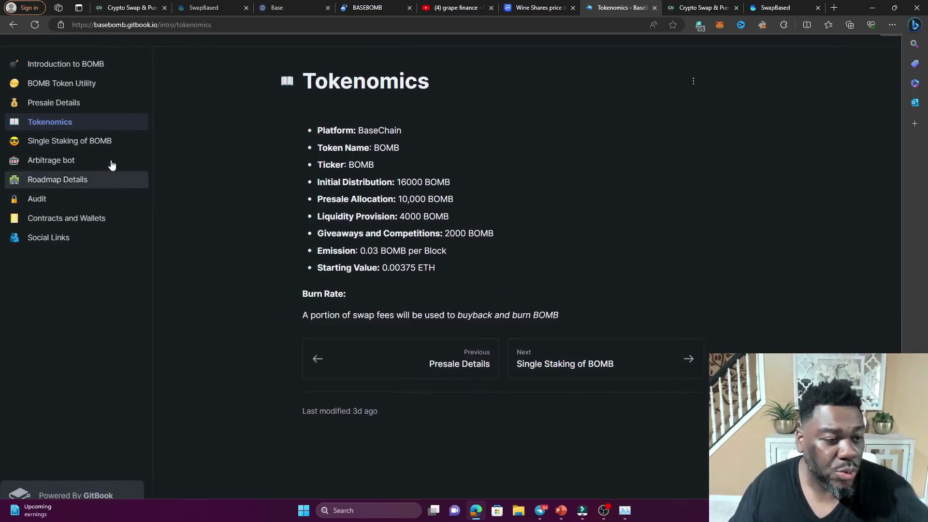
Step: Open the whitepaper's Single Staking of BOMB page
left_click(60, 144)
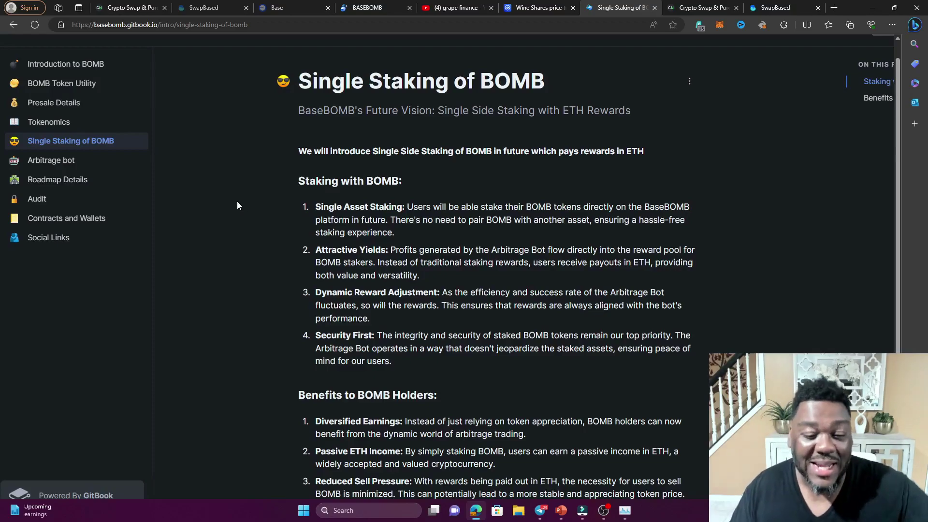
scroll(217, 348, "down", 2)
scroll(279, 208, "down", 1)
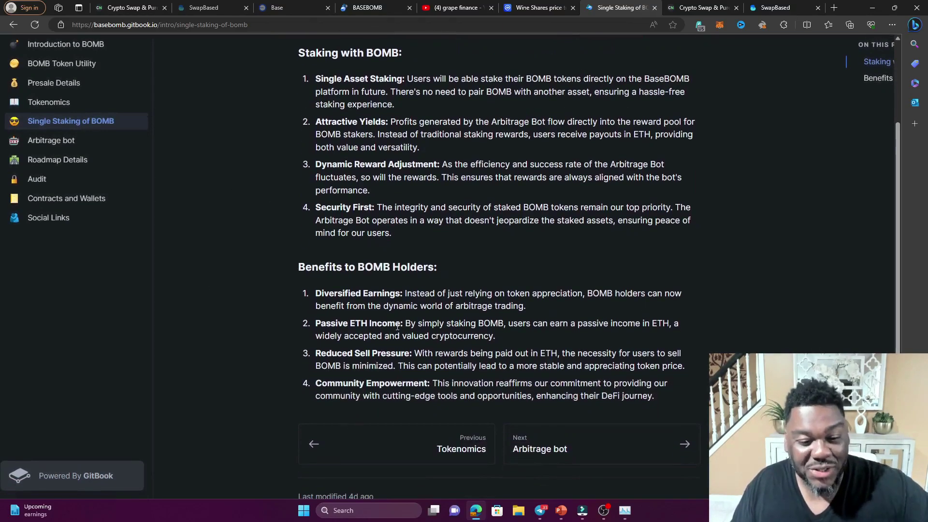
scroll(464, 254, "up", 2)
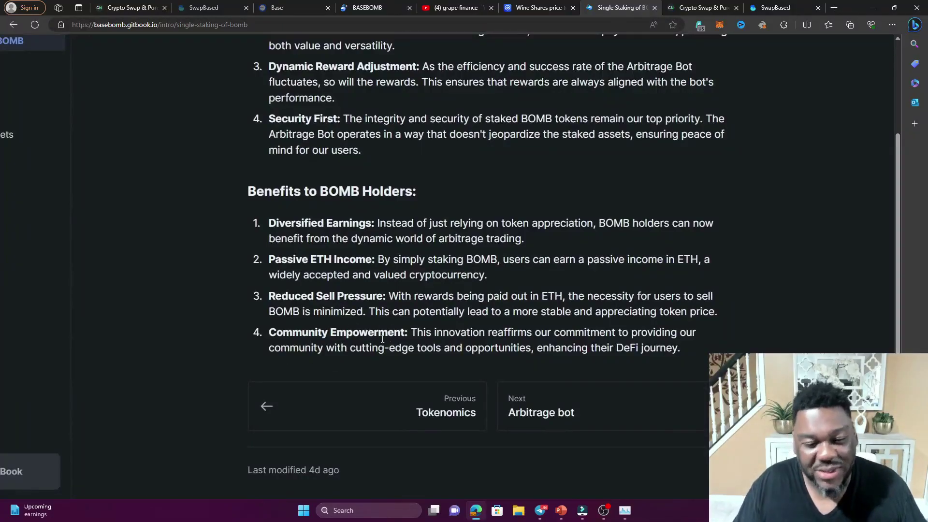
scroll(338, 234, "down", 2)
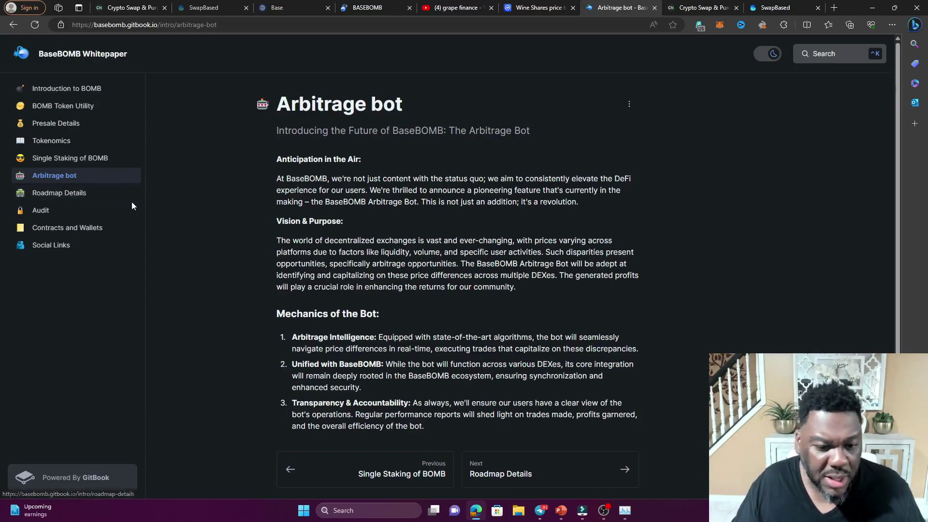
Step: Open Roadmap Details and read Phases 2–5, including the 1,000 BOMB NFTs
left_click(76, 193)
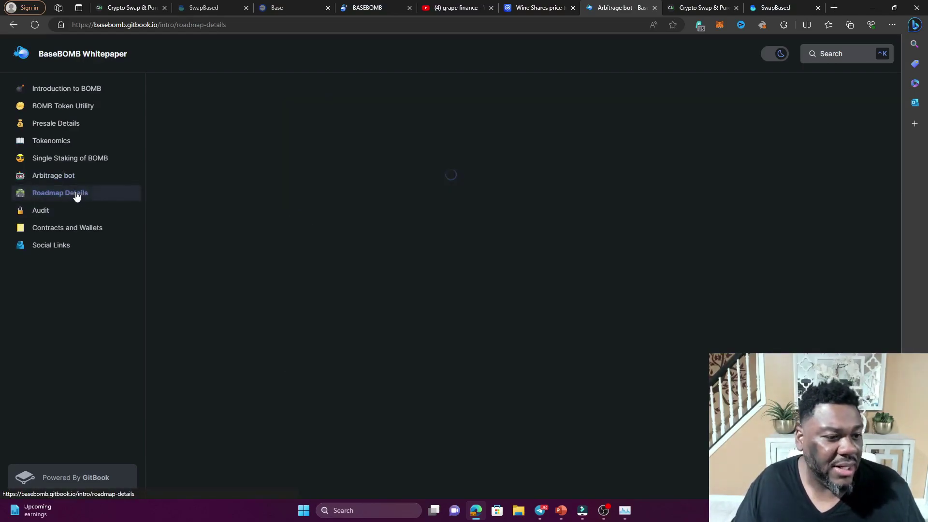
scroll(249, 205, "down", 3)
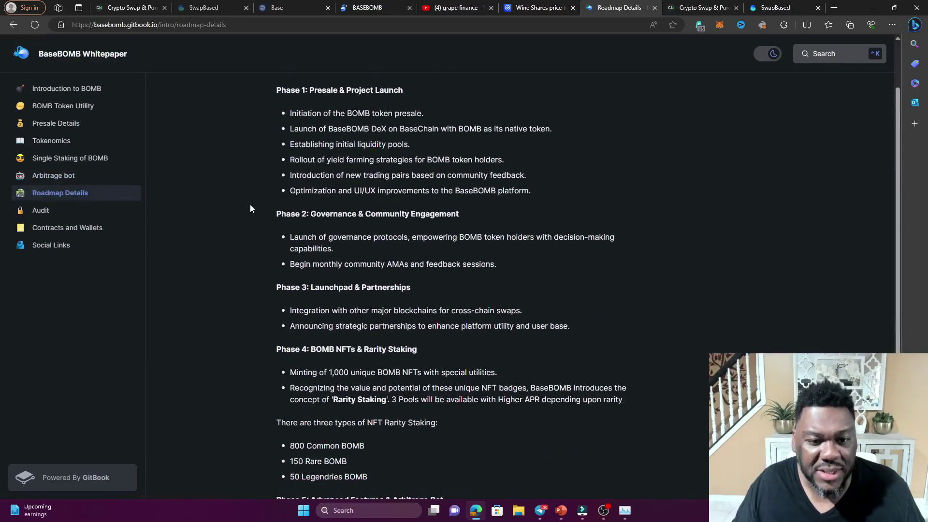
scroll(250, 205, "up", 3)
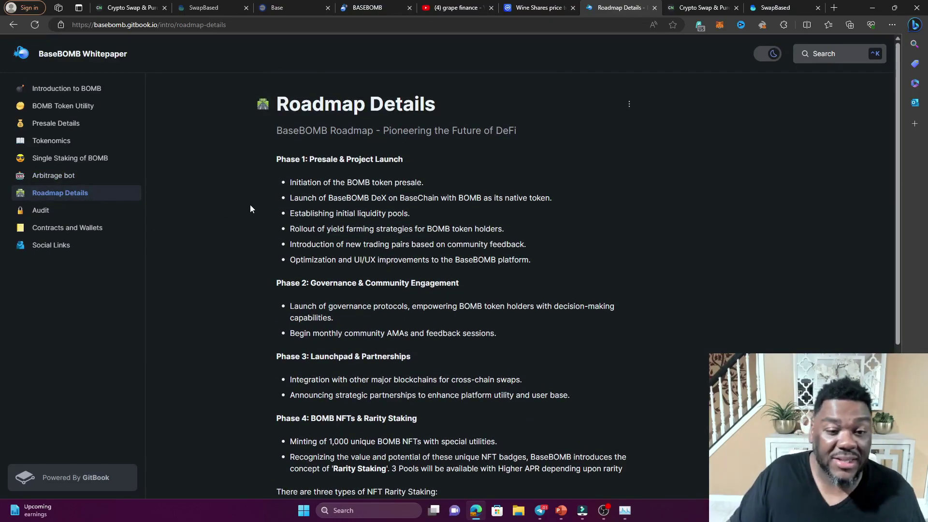
scroll(250, 205, "up", 3)
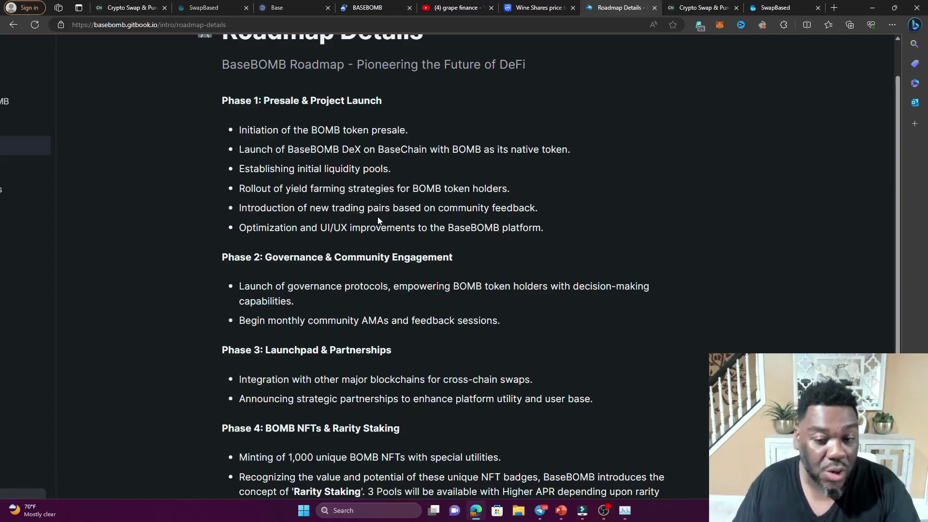
scroll(378, 217, "down", 1)
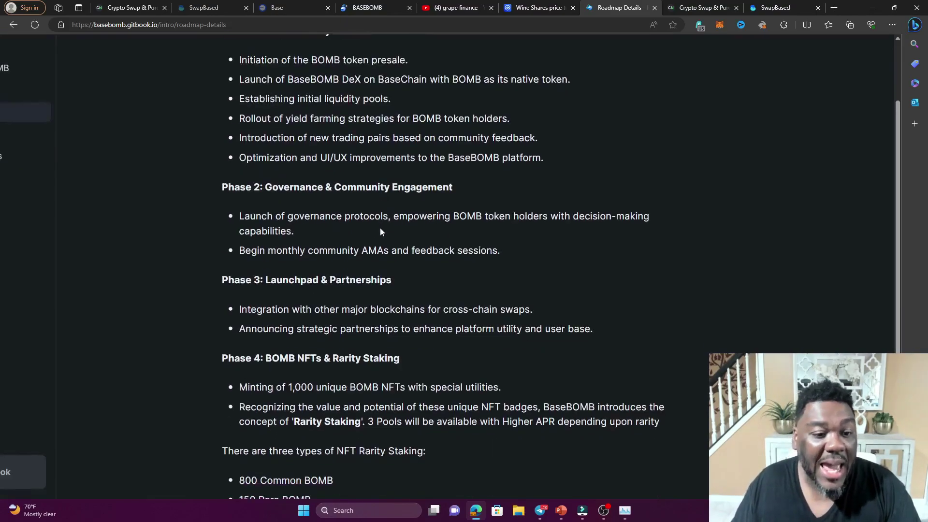
scroll(366, 268, "down", 1)
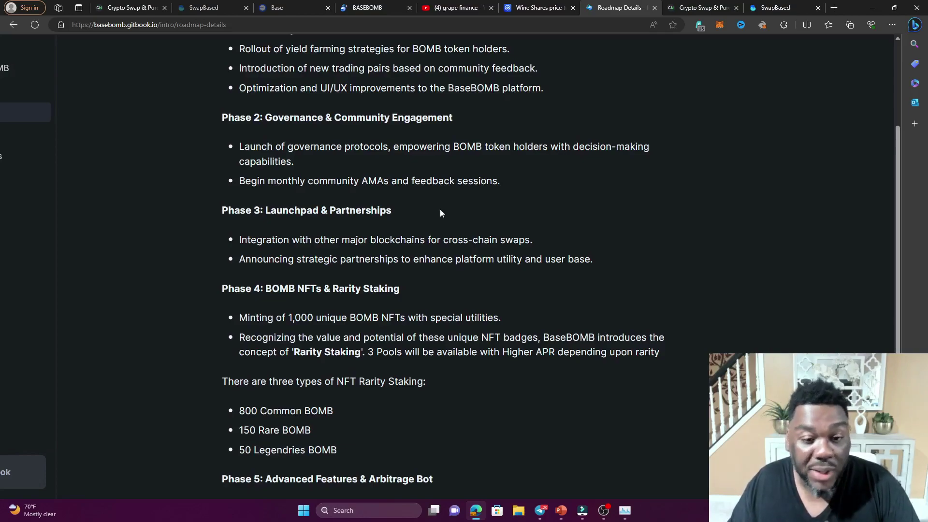
scroll(471, 210, "down", 1)
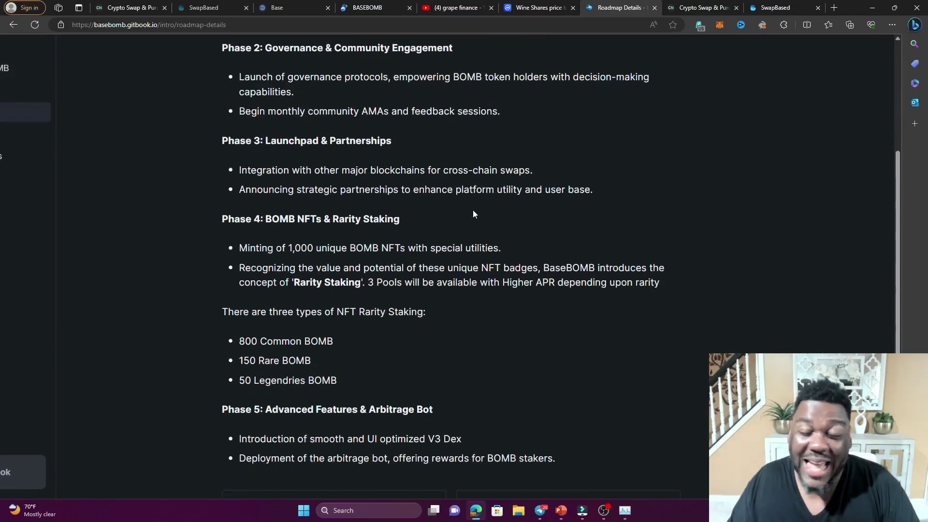
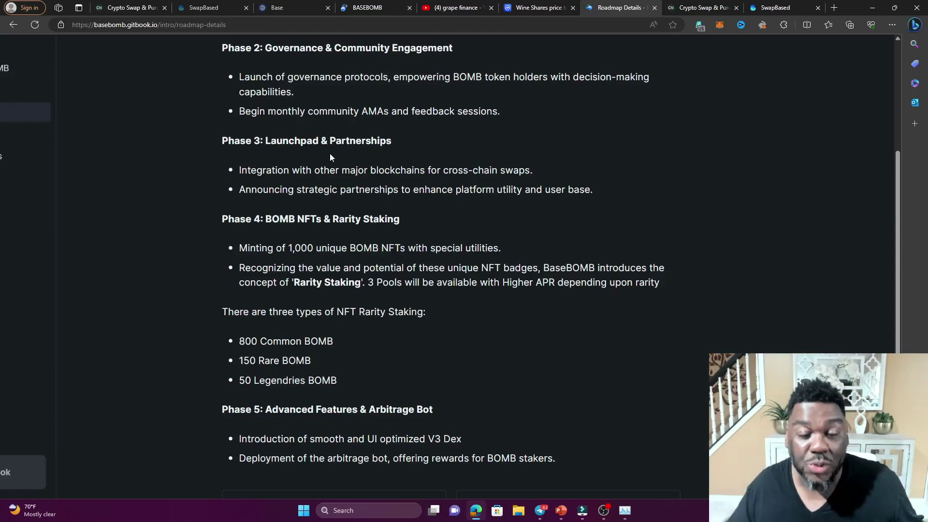
scroll(500, 211, "down", 2)
scroll(500, 208, "down", 1)
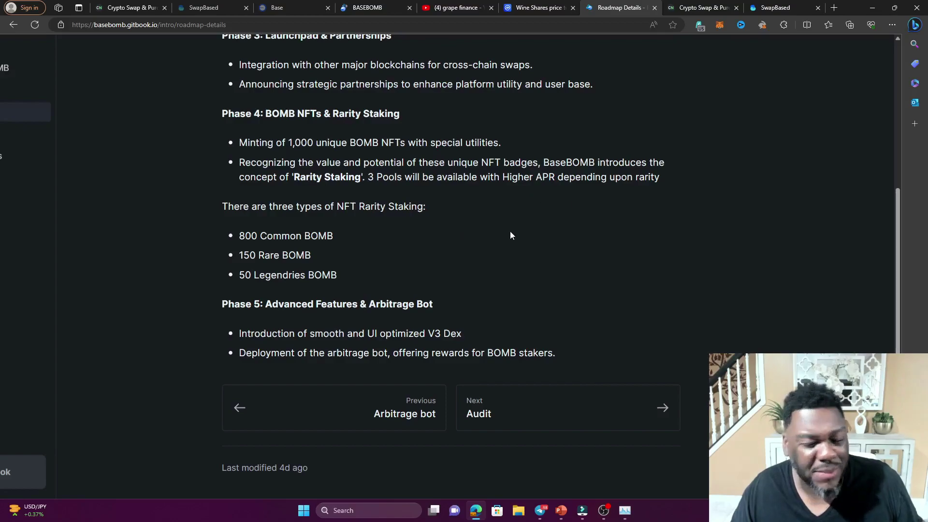
scroll(373, 274, "up", 2)
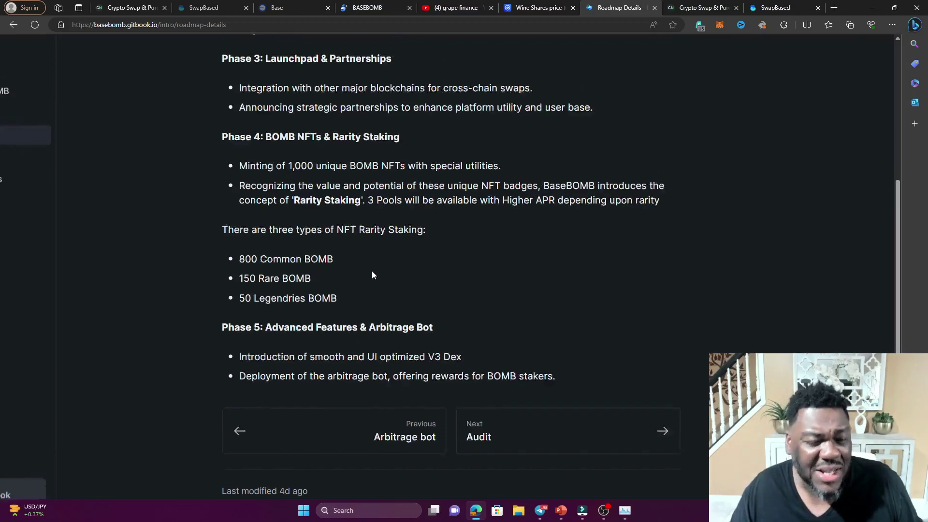
scroll(372, 274, "up", 4)
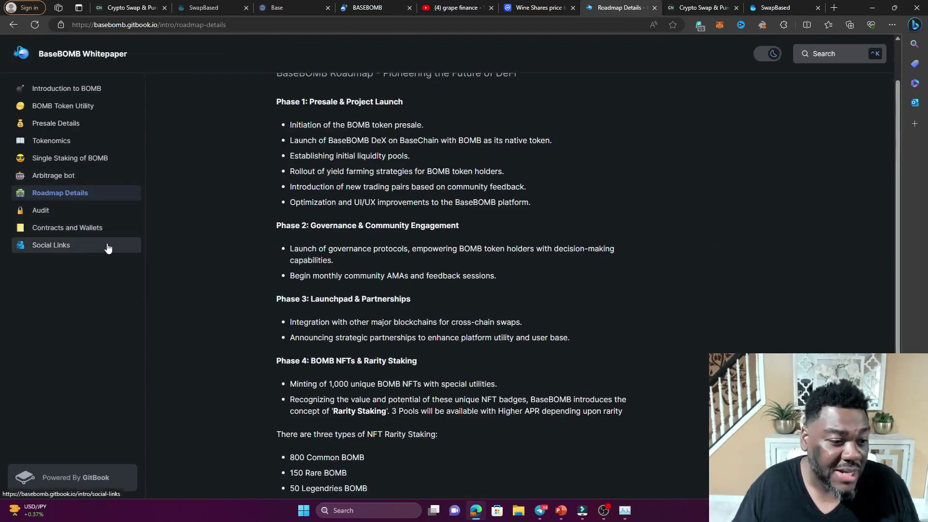
Step: Open the whitepaper's Social Links page listing the Telegram and Twitter handles
left_click(64, 247)
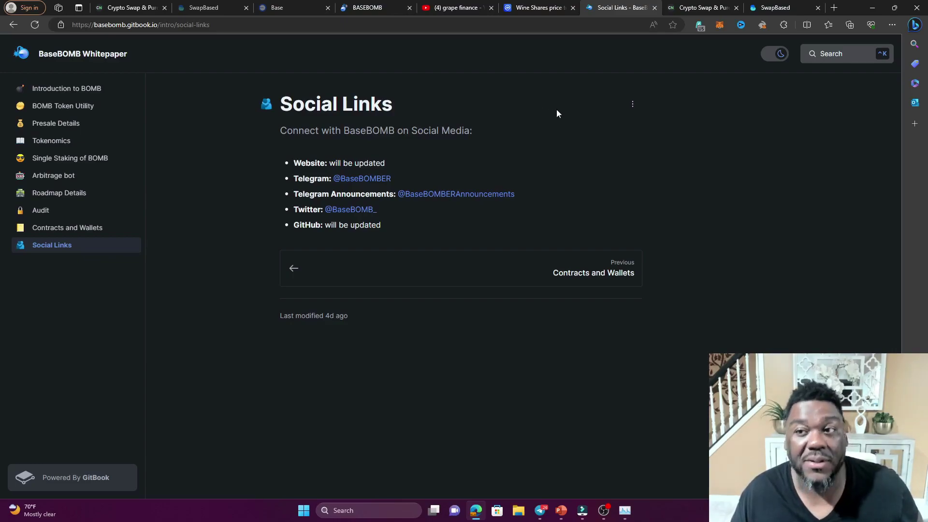
Step: On ChangeNOW, send BNB (BSC) and receive ETH (Base), then go to SwapBased
left_click(703, 7)
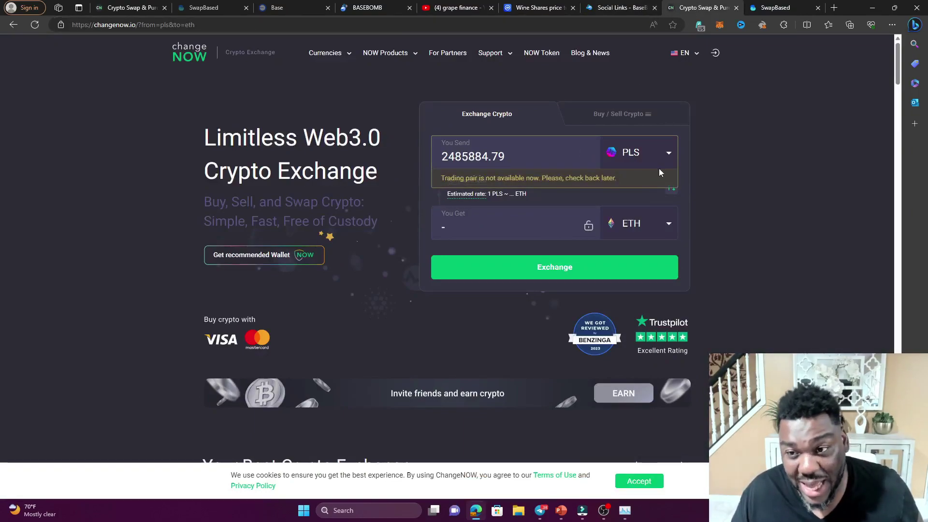
left_click(669, 152)
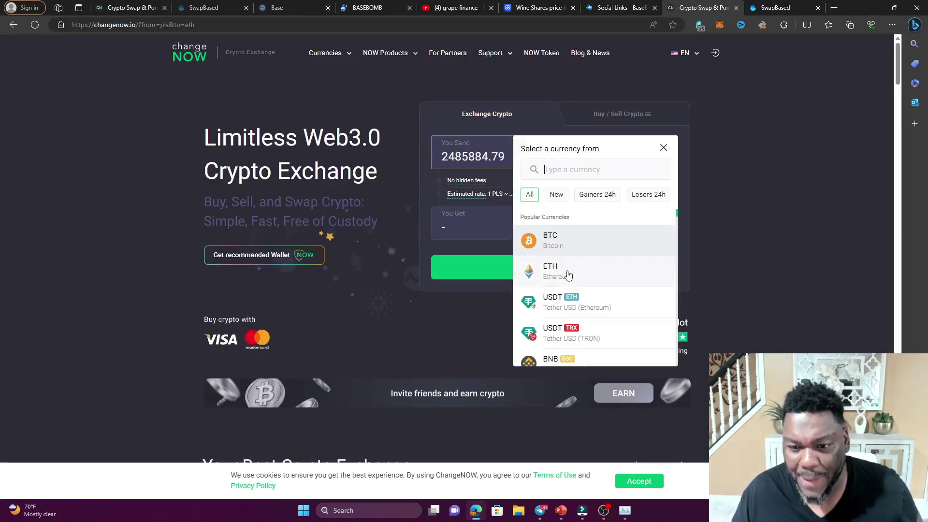
left_click(559, 359)
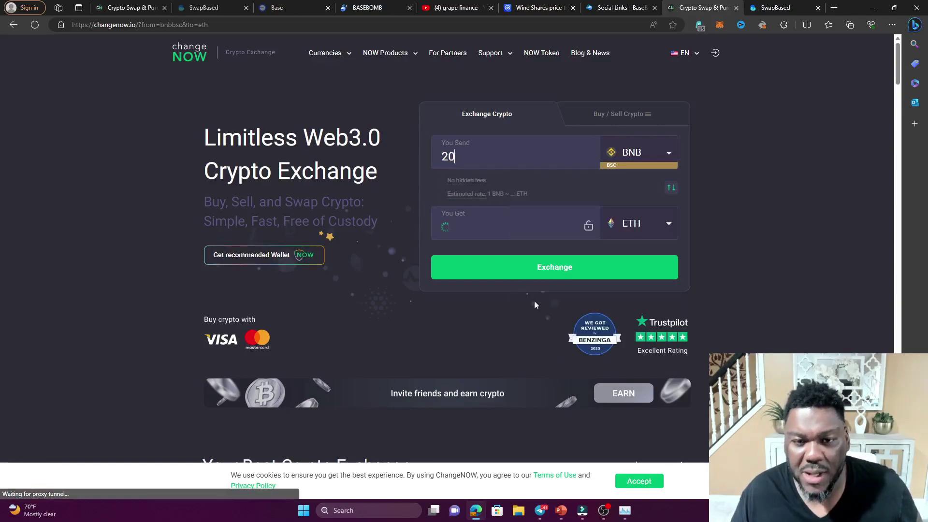
left_click(652, 233)
type("b")
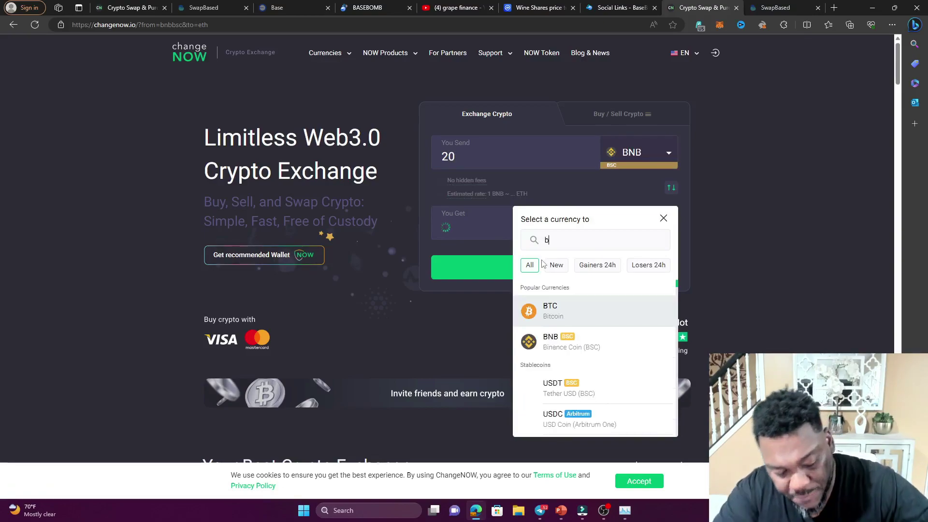
type("ase")
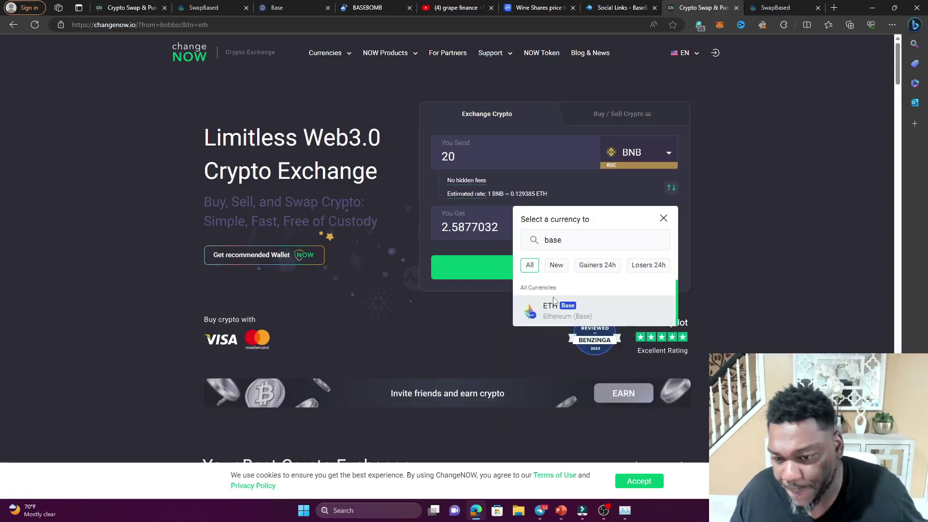
left_click(553, 310)
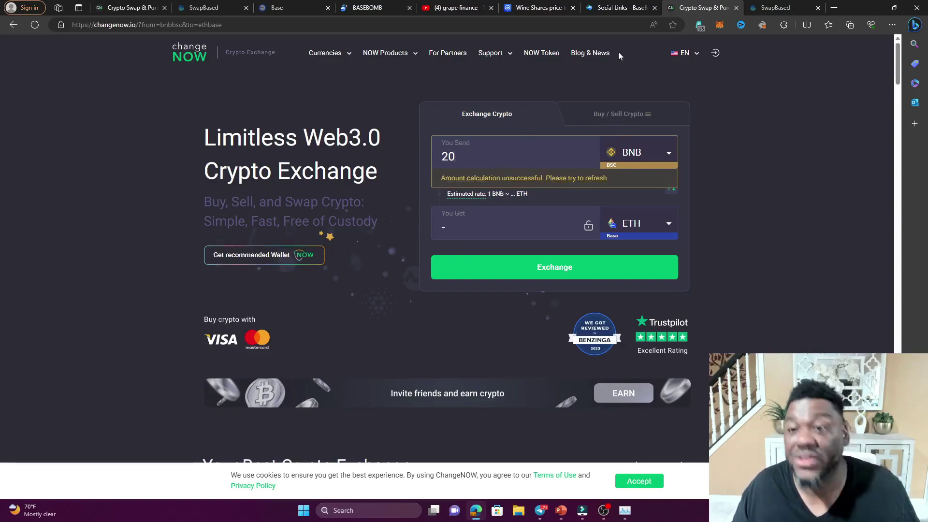
left_click(770, 8)
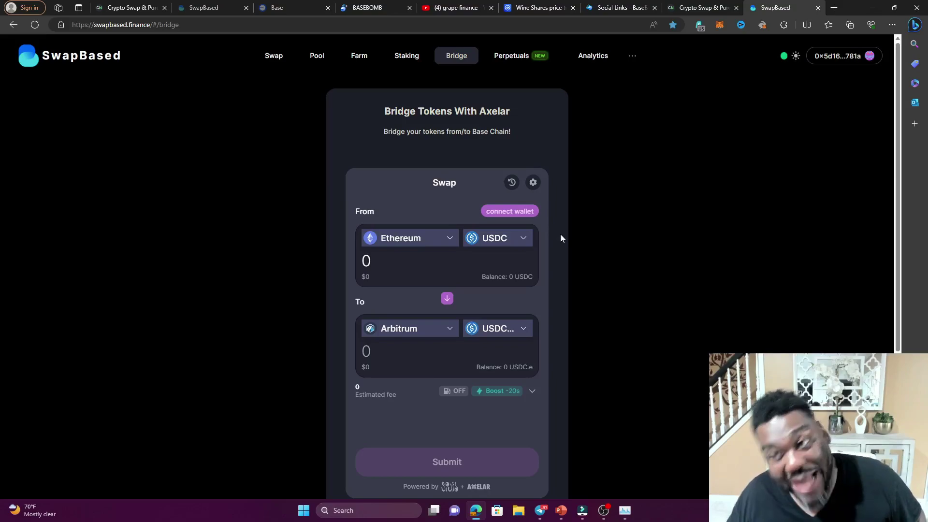
Step: Set the bridge source to the Avalanche chain with AVAX as the token
left_click(447, 239)
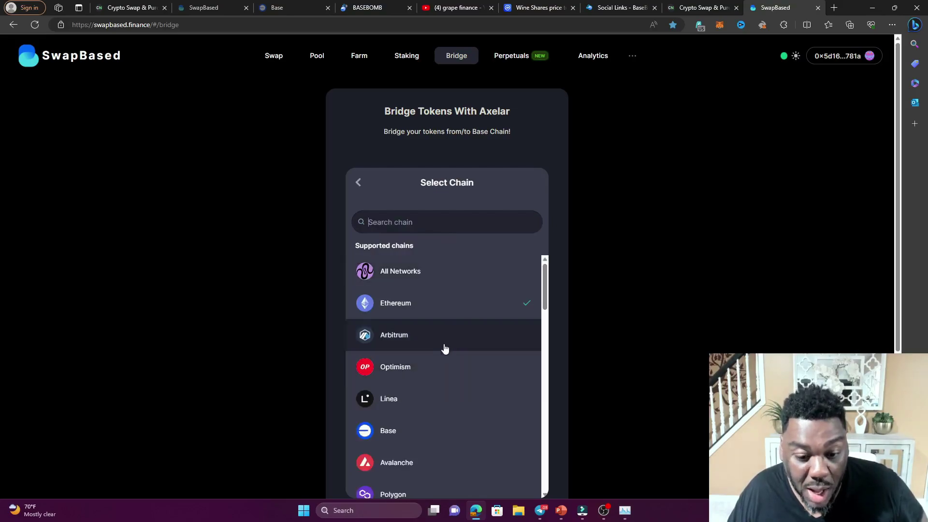
scroll(444, 353, "down", 2)
left_click(410, 389)
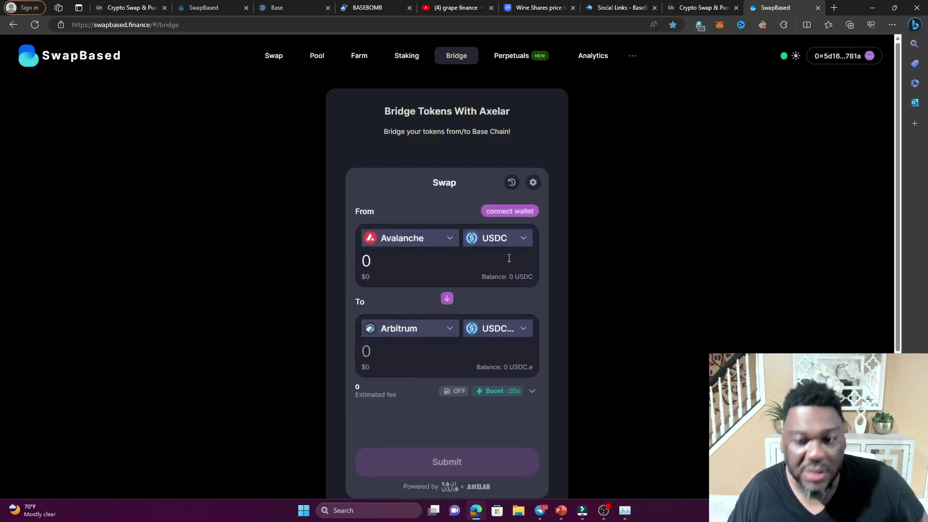
left_click(516, 242)
left_click(413, 317)
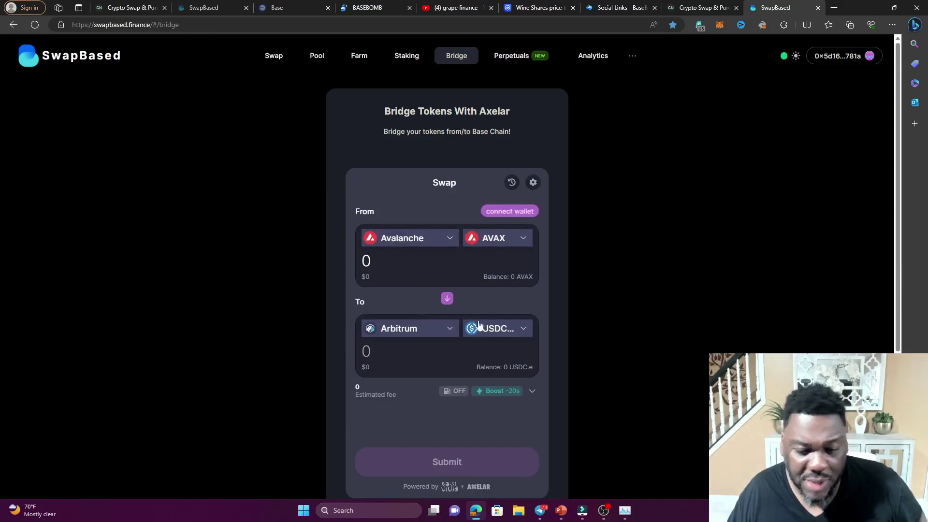
Step: Set the bridge destination to the Base chain with ETH as the token
left_click(450, 329)
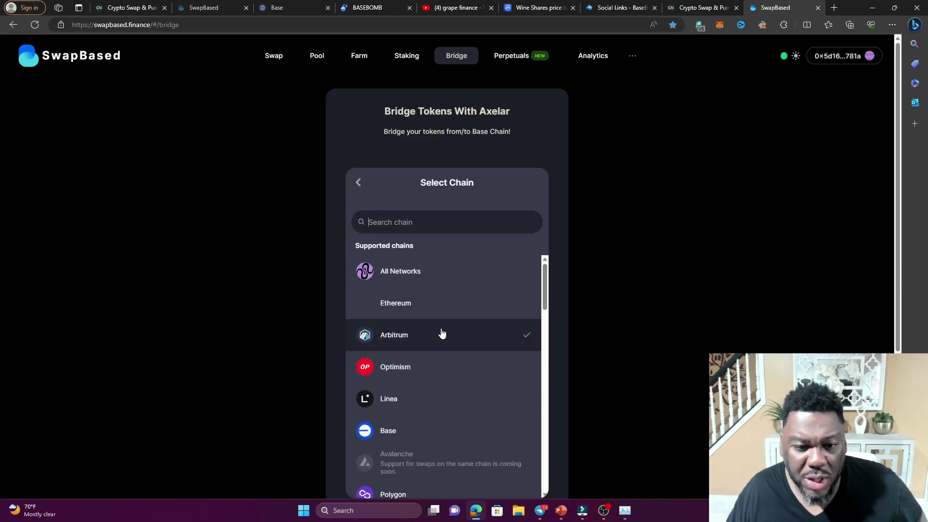
left_click(396, 432)
left_click(523, 329)
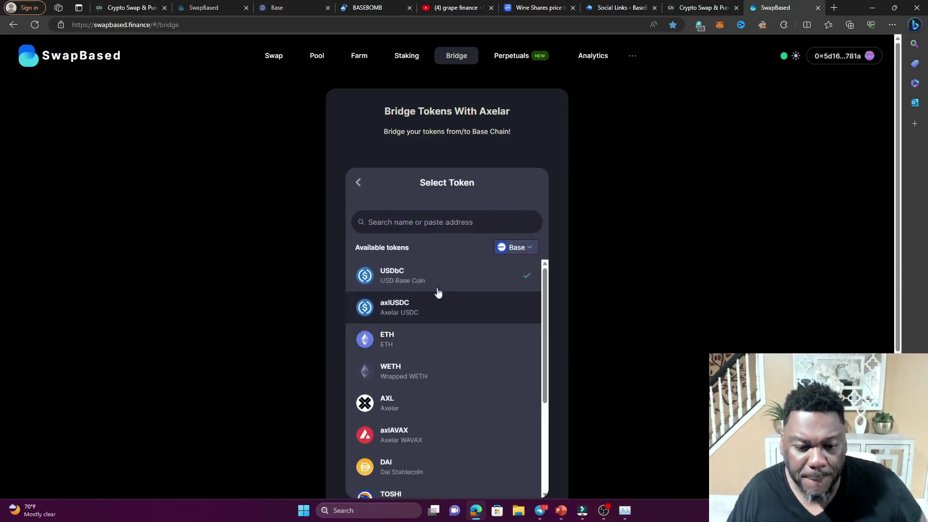
left_click(417, 352)
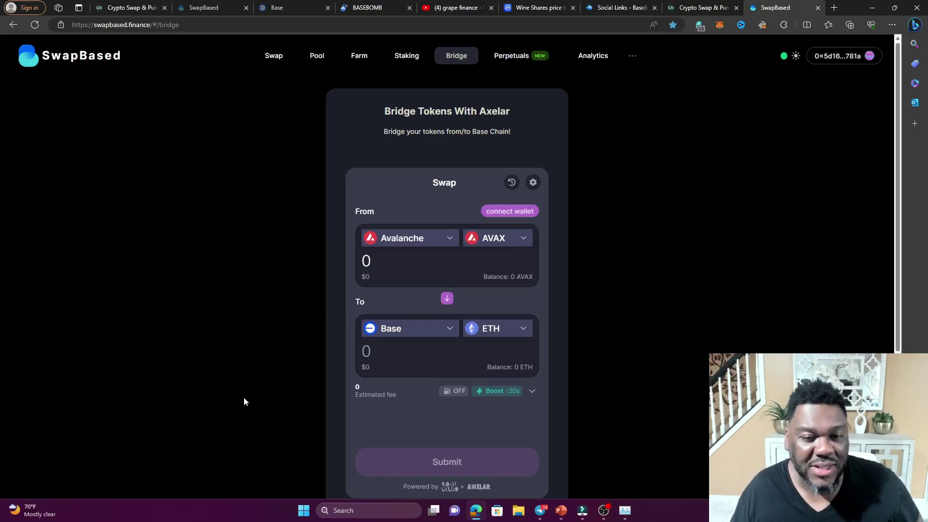
Step: Open the BaseBOMB group chat from the Telegram chat list
left_click(539, 510)
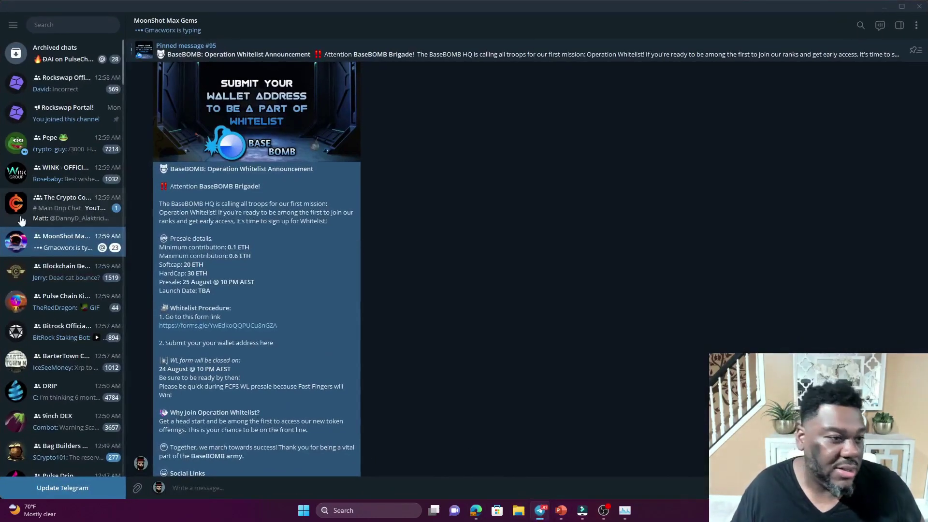
scroll(65, 220, "down", 4)
scroll(65, 219, "down", 4)
scroll(65, 220, "down", 3)
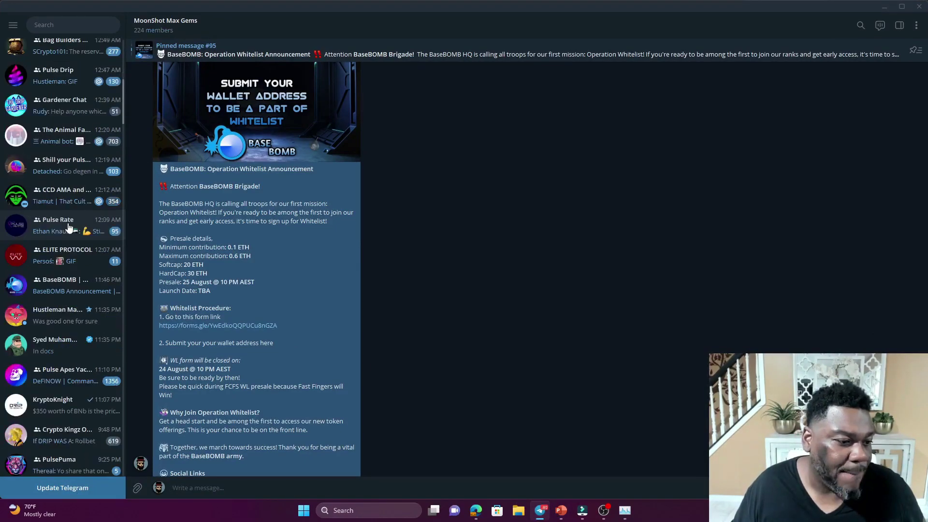
left_click(65, 285)
scroll(312, 277, "down", 1)
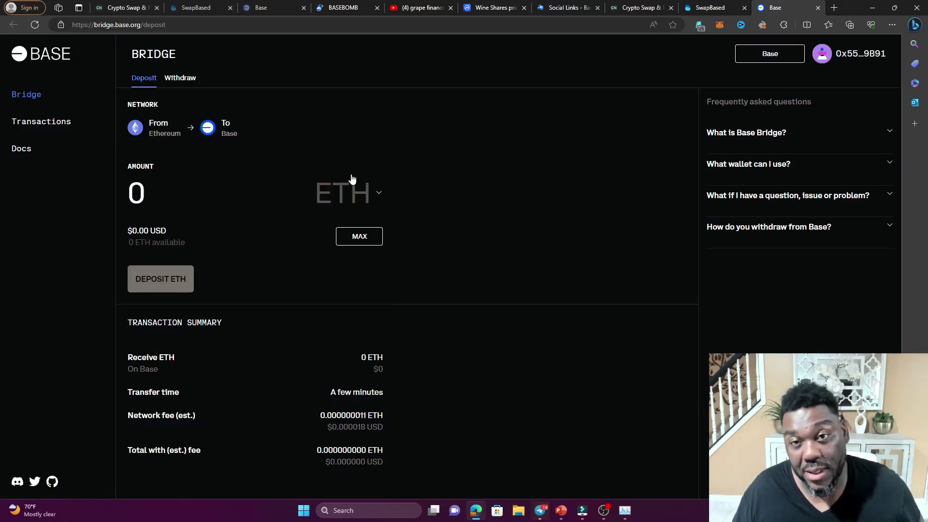
Step: Switch back to the SwapBased bridge tab set for Avalanche AVAX to Base ETH
left_click(713, 6)
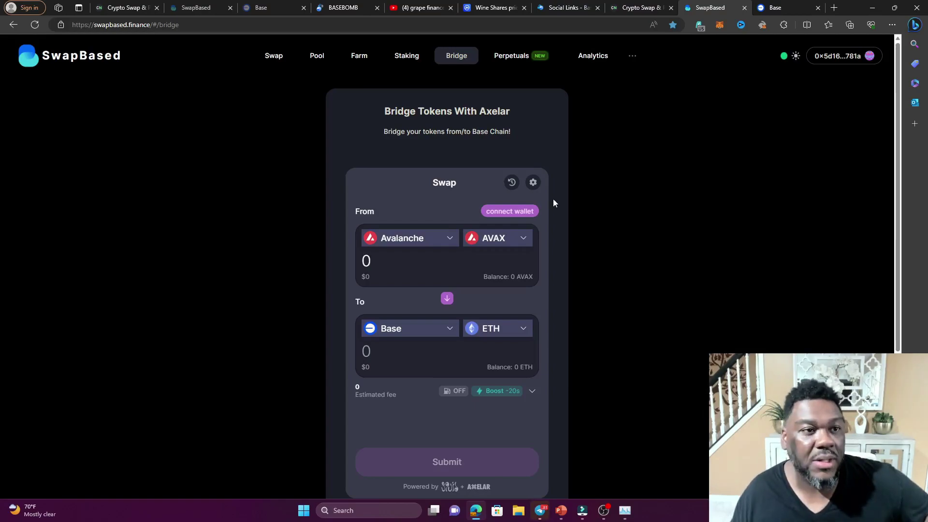
scroll(578, 293, "down", 1)
scroll(578, 293, "down", 1)
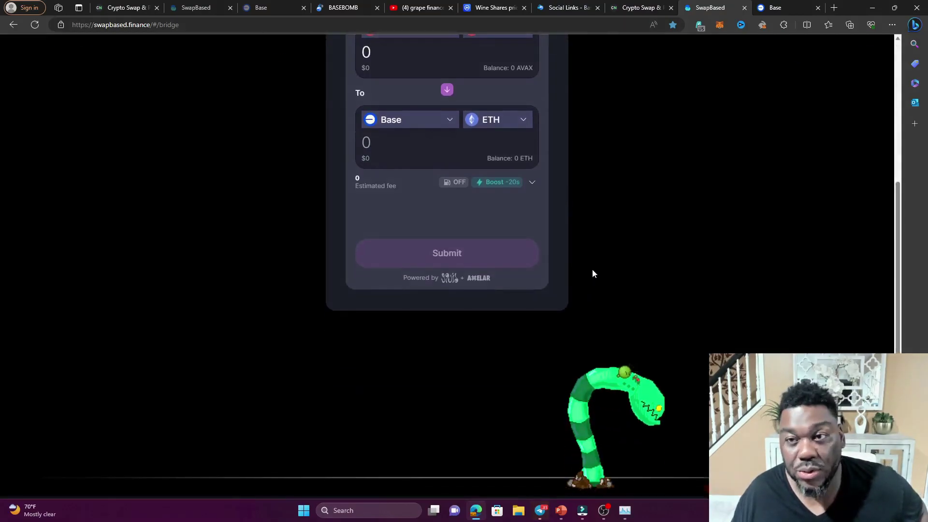